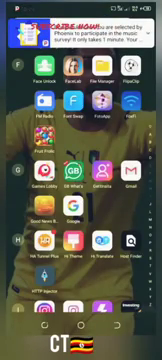
Send the droidvpn.com link in the Telegram chat and open it in the browser.
key("alt+Tab")
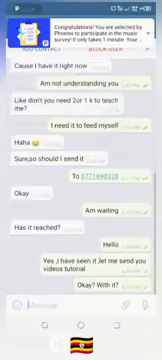
left_click(75, 304)
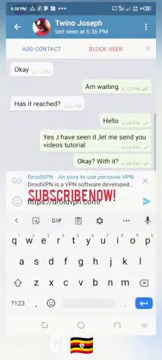
left_click(146, 201)
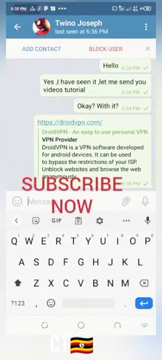
left_click(70, 122)
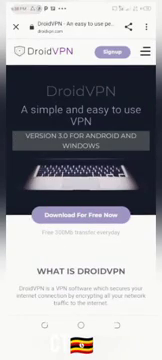
scroll(81, 200, "down", 3)
scroll(81, 200, "down", 3)
scroll(81, 200, "down", 2)
scroll(81, 200, "down", 3)
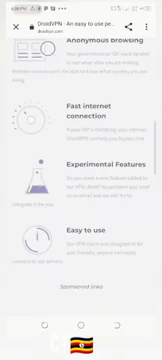
scroll(81, 200, "up", 2)
scroll(81, 200, "up", 3)
scroll(81, 200, "up", 1)
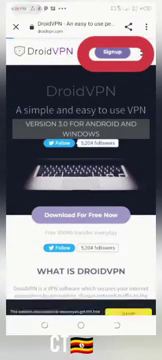
Open the free trial sign-up form and enter a saved username and a password.
left_click(112, 51)
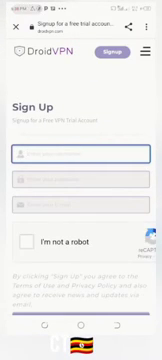
left_click(80, 153)
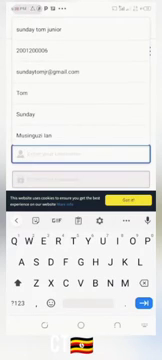
left_click(40, 29)
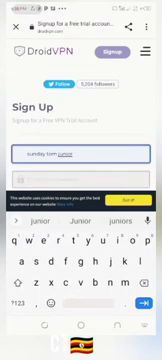
left_click(80, 178)
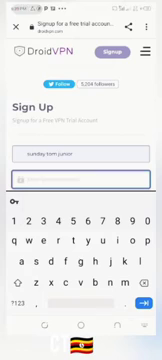
type("t")
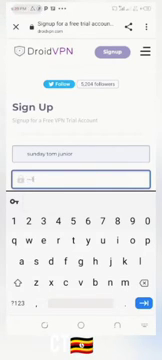
type("03")
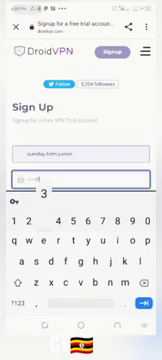
type("8")
key("Return")
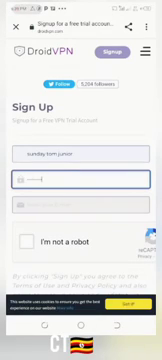
Fill the email address from the saved autofill suggestion.
left_click(81, 179)
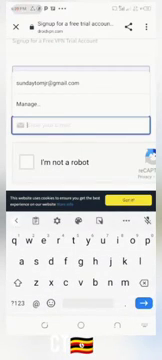
left_click(81, 124)
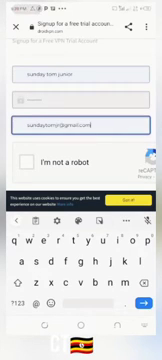
key("Return")
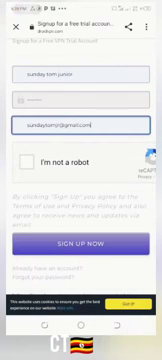
Tick 'I'm not a robot' and submit the sign-up, which reports an invalid username.
left_click(27, 162)
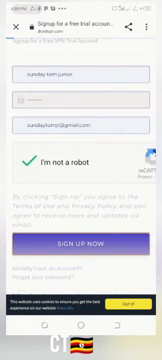
left_click(80, 243)
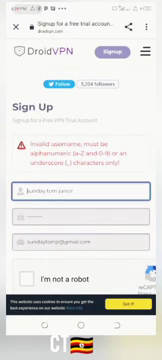
scroll(81, 200, "down", 3)
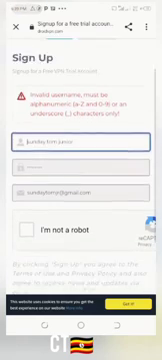
scroll(81, 200, "down", 2)
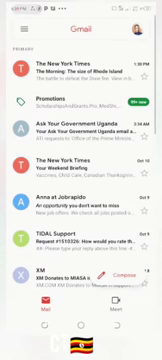
Switch to another Gmail account and open the DroidVPN Registration email.
left_click(137, 29)
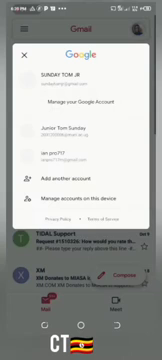
left_click(62, 130)
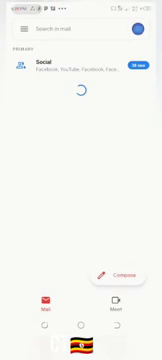
scroll(81, 180, "down", 3)
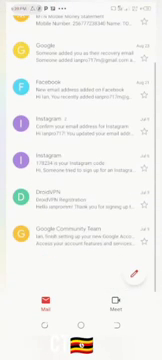
left_click(80, 198)
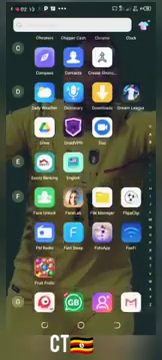
Launch the DroidVPN app and go to Account in its side menu.
left_click(73, 133)
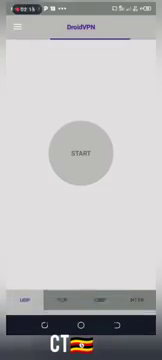
left_click(16, 26)
left_click(42, 48)
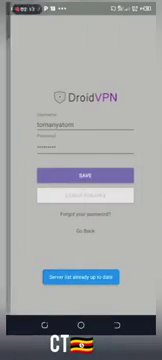